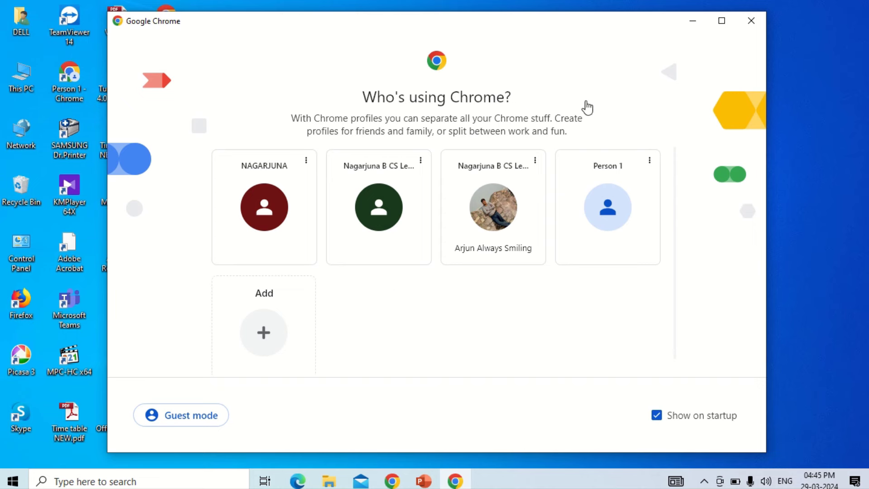
Maximize the Chrome profile picker window so it fills the screen.
{"action": "left_click", "coordinate": [722, 21]}
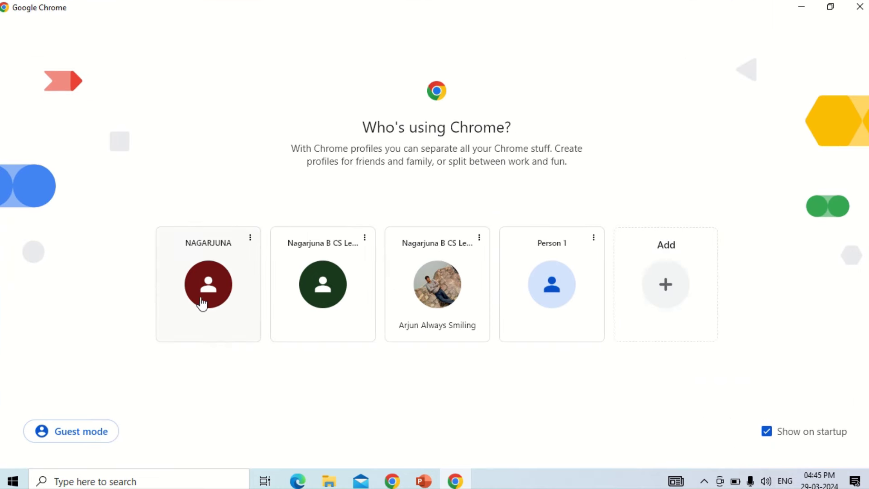
As Person 1, search Google for 'gmail' and open the Create a Gmail account help article.
{"action": "left_click", "coordinate": [562, 288]}
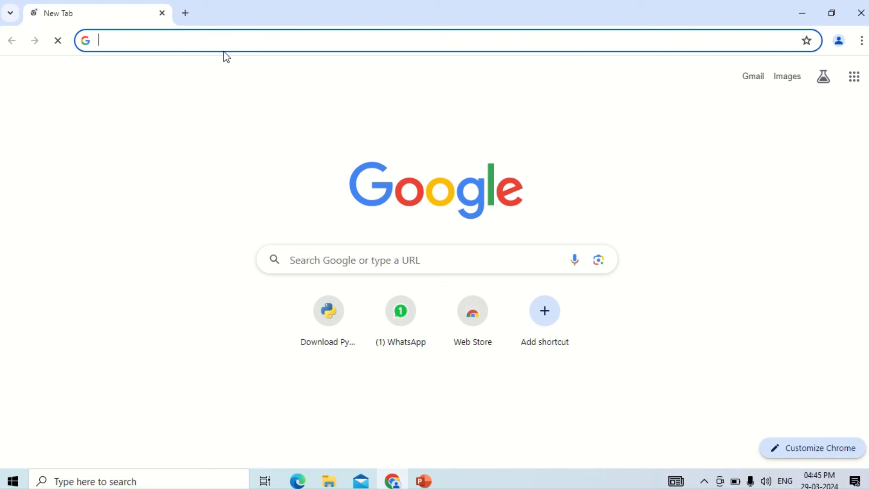
{"action": "left_click", "coordinate": [333, 259]}
{"action": "type", "text": "gmail"}
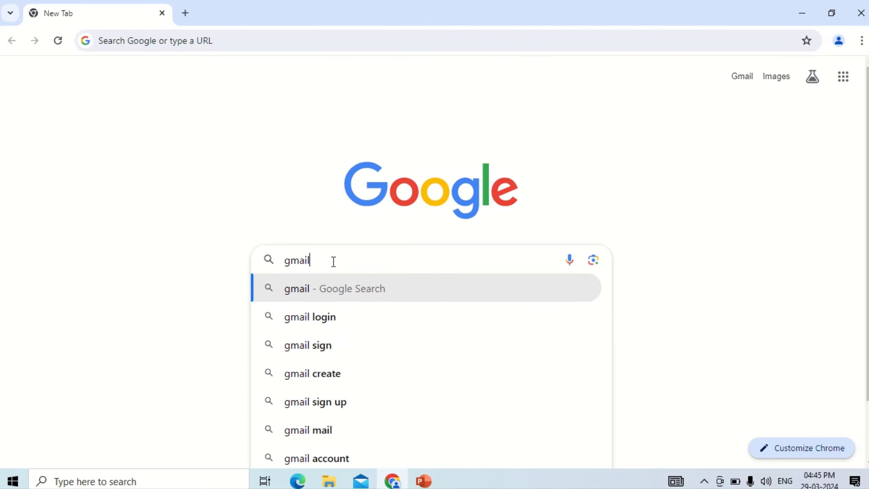
{"action": "key", "text": "Return"}
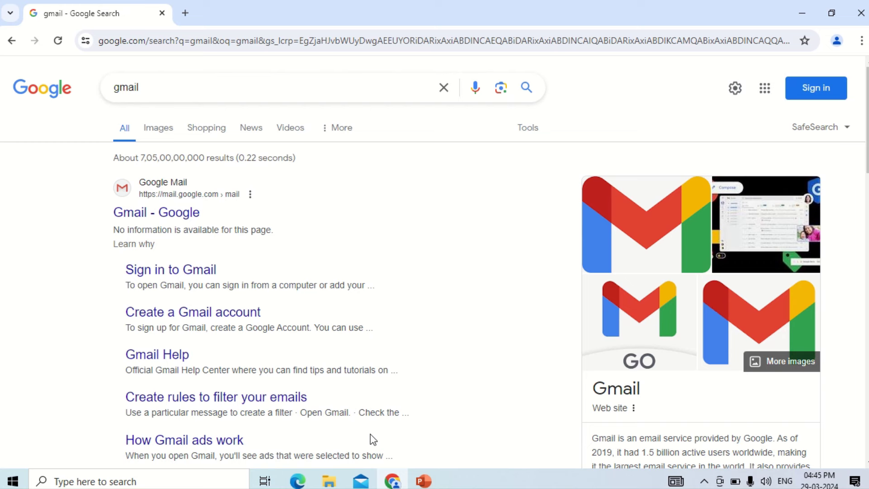
{"action": "left_click", "coordinate": [220, 317]}
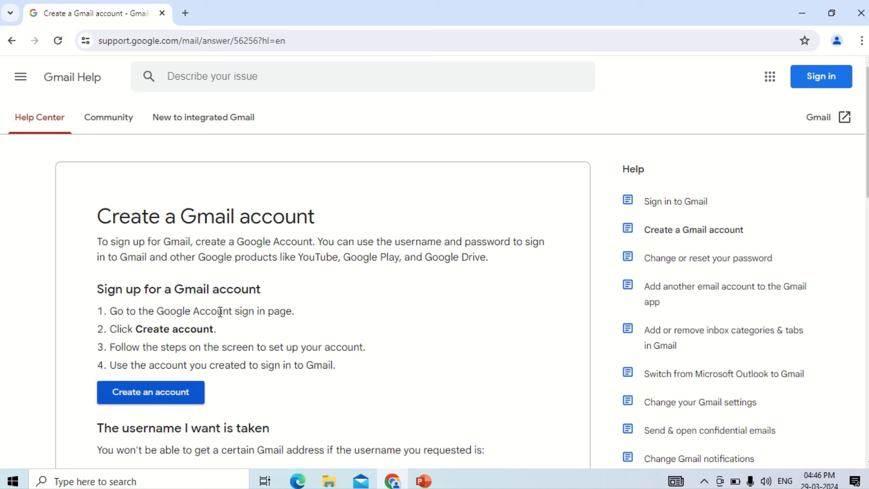
Start Google account creation from the help article's Create an account link.
{"action": "left_click", "coordinate": [160, 400]}
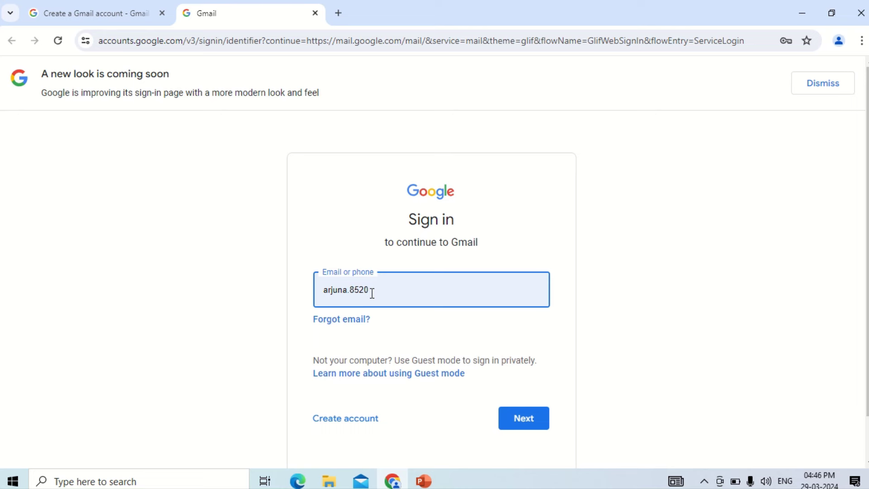
Create a personal-use account, entering the first name and last name initial, and continue.
{"action": "left_click", "coordinate": [348, 426]}
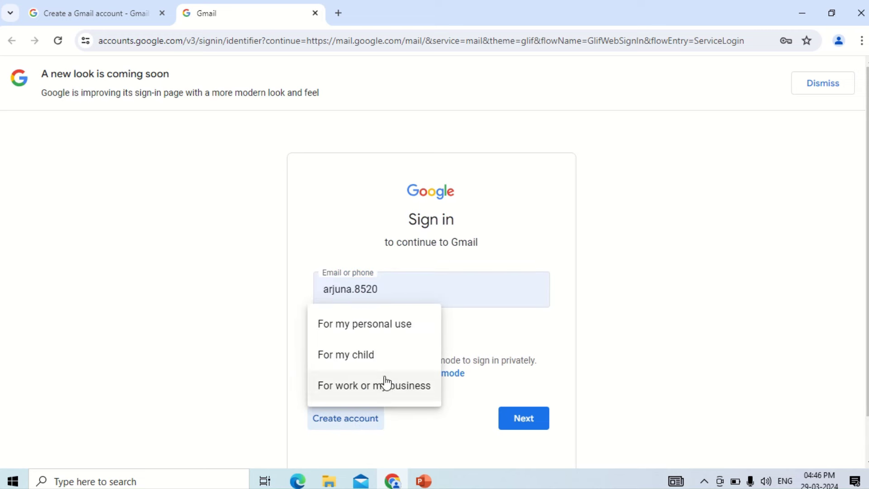
{"action": "left_click", "coordinate": [406, 330]}
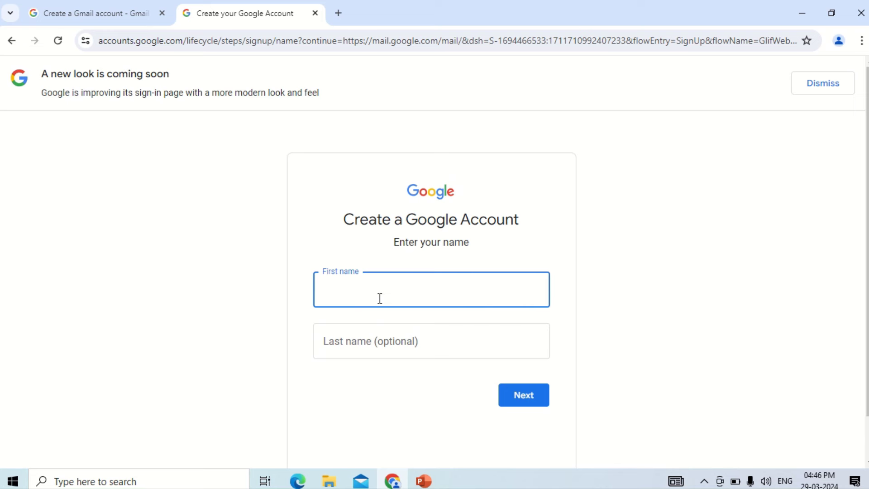
{"action": "type", "text": "Basavaraj"}
{"action": "left_click", "coordinate": [356, 344]}
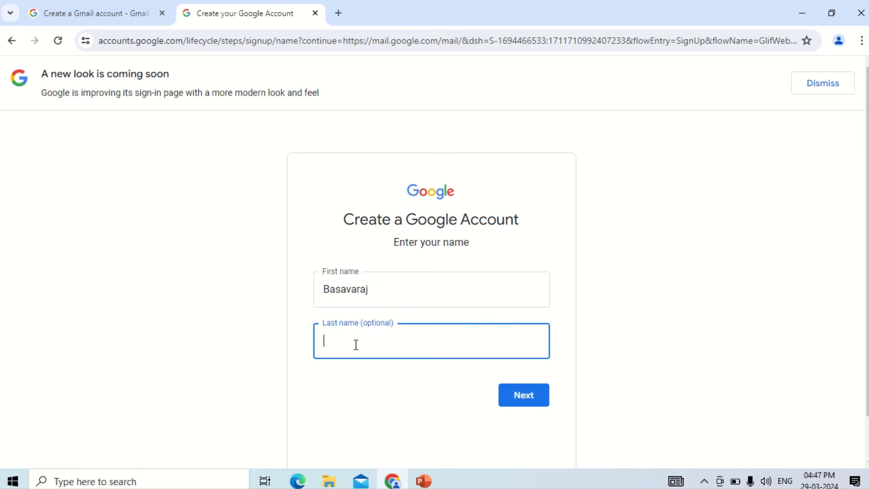
{"action": "type", "text": "P"}
{"action": "left_click", "coordinate": [524, 396]}
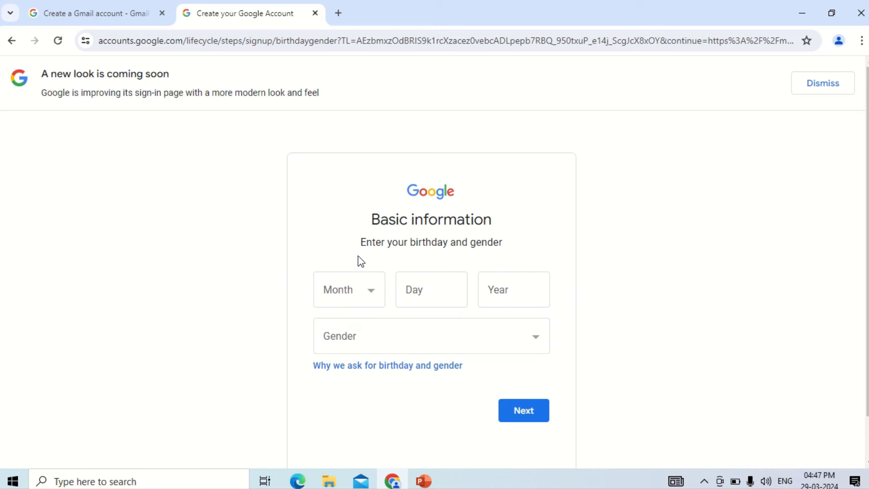
{"action": "left_click", "coordinate": [366, 291]}
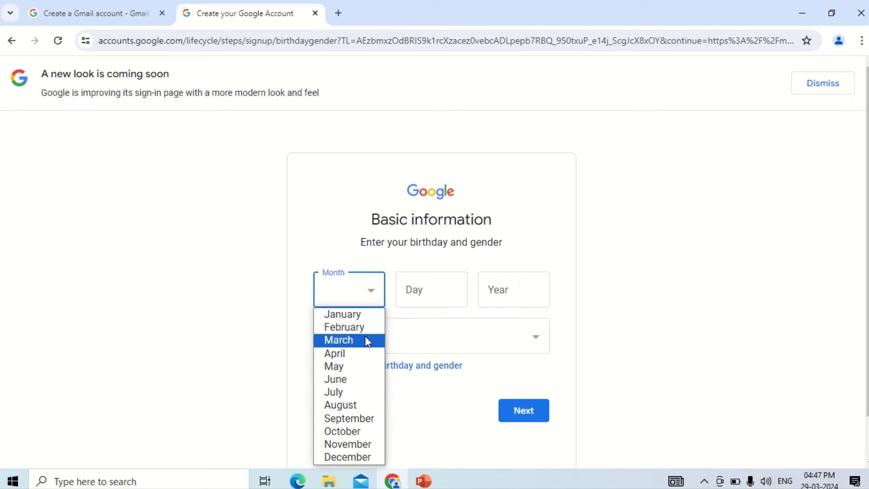
{"action": "left_click", "coordinate": [360, 381]}
{"action": "left_click", "coordinate": [420, 296]}
{"action": "type", "text": "1"}
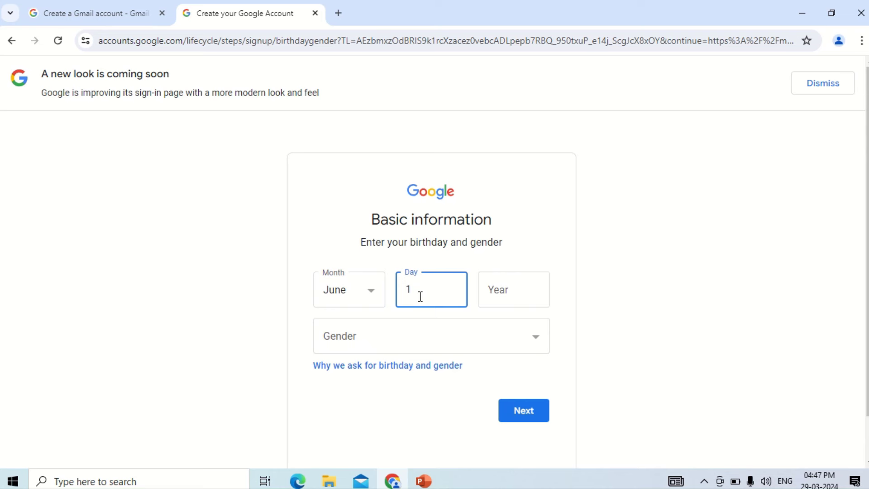
{"action": "left_click", "coordinate": [492, 292]}
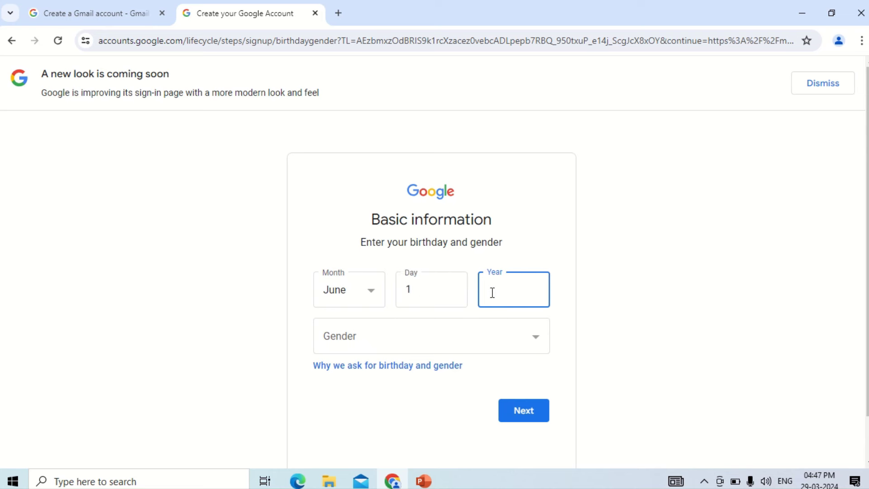
{"action": "type", "text": "1959"}
{"action": "left_click", "coordinate": [403, 337]}
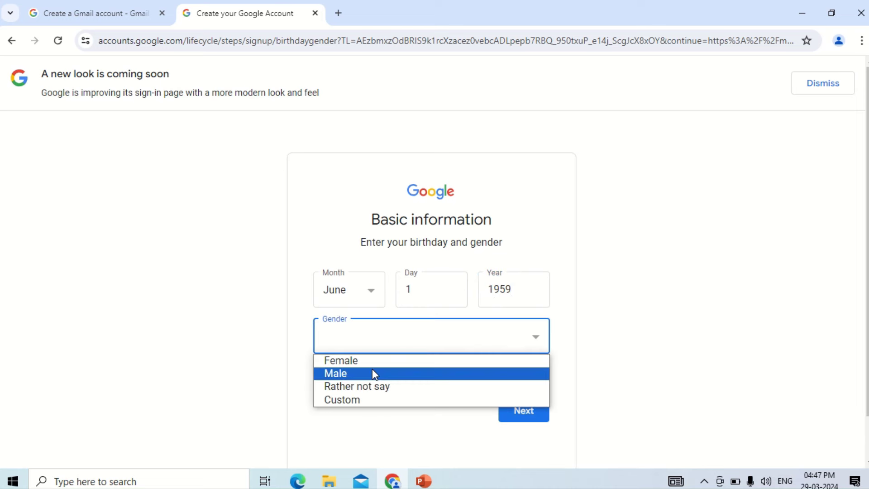
{"action": "left_click", "coordinate": [374, 373]}
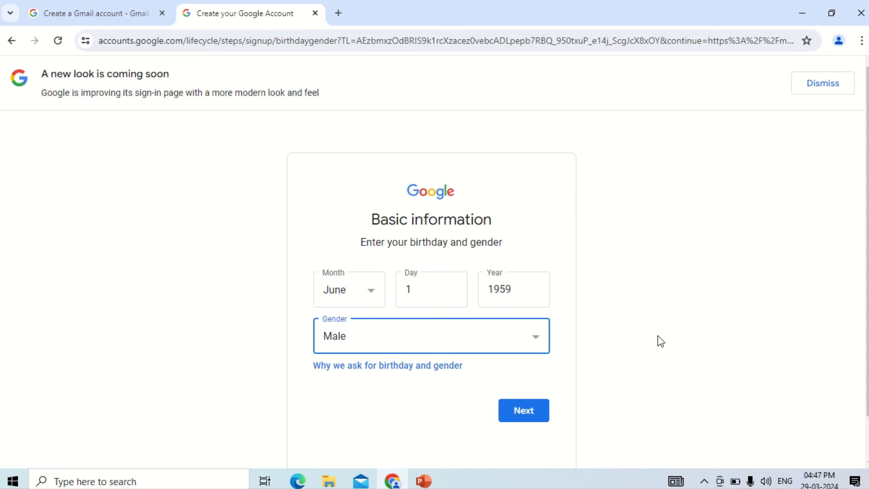
{"action": "left_click", "coordinate": [522, 411]}
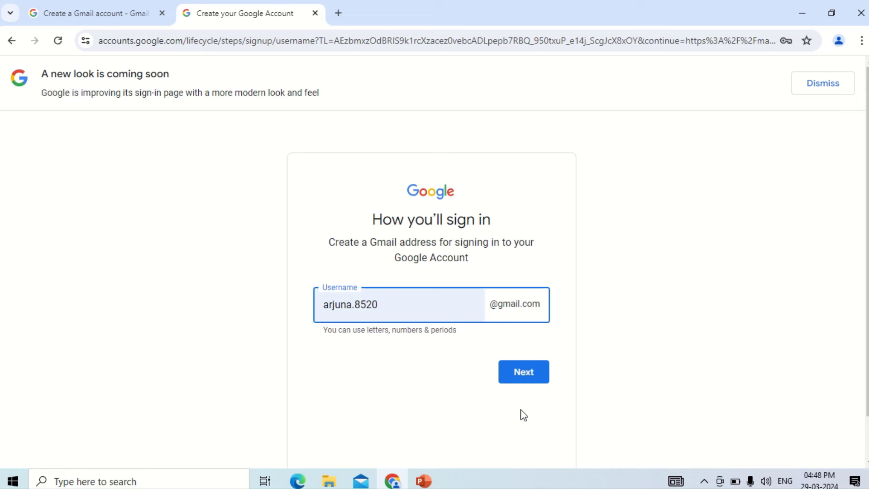
Replace the autofilled username with a new one ending in 2024 and check its availability.
{"action": "key", "text": "BackSpace"}
{"action": "key", "text": "BackSpace"}
{"action": "key", "text": "BackSpace"}
{"action": "key", "text": "BackSpace"}
{"action": "key", "text": "BackSpace"}
{"action": "key", "text": "BackSpace"}
{"action": "key", "text": "BackSpace"}
{"action": "key", "text": "BackSpace"}
{"action": "key", "text": "BackSpace"}
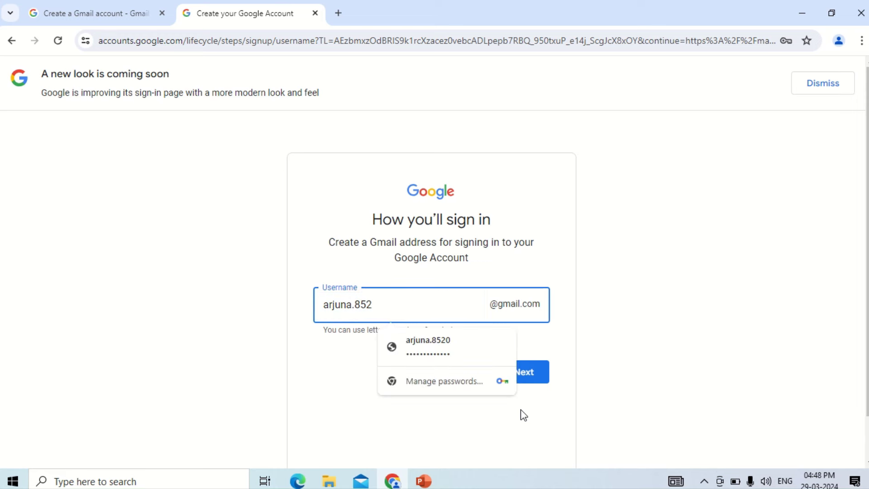
{"action": "key", "text": "BackSpace"}
{"action": "key", "text": "BackSpace"}
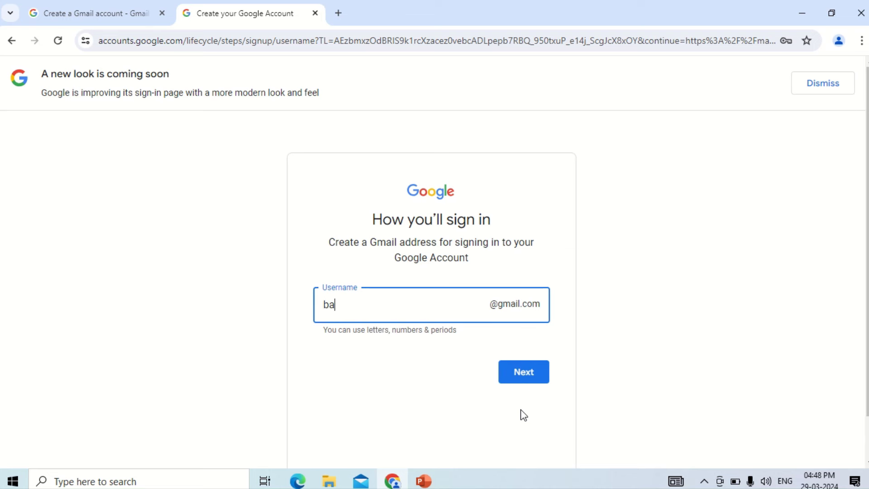
{"action": "left_click", "coordinate": [537, 374]}
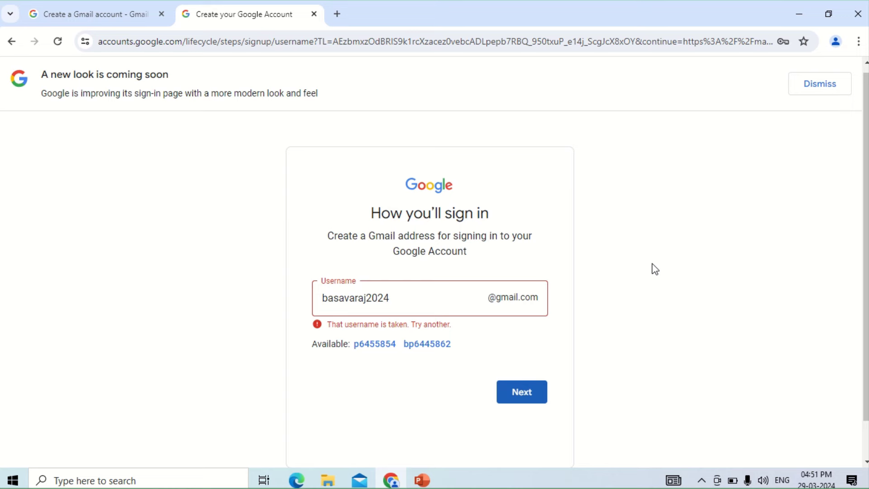
Change the username's ending to 9986 and submit it for an availability check.
{"action": "left_click", "coordinate": [408, 297]}
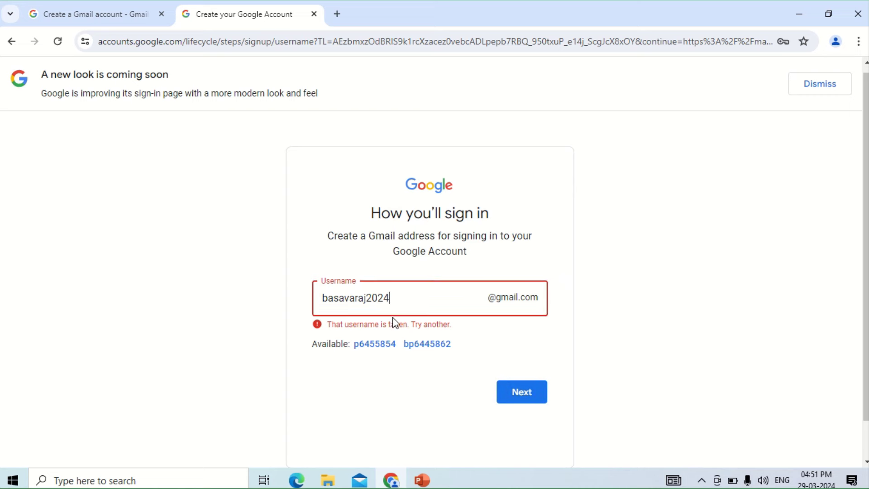
{"action": "key", "text": "BackSpace"}
{"action": "key", "text": "BackSpace"}
{"action": "key", "text": "BackSpace"}
{"action": "key", "text": "BackSpace"}
{"action": "type", "text": "9986"}
{"action": "left_click", "coordinate": [522, 398]}
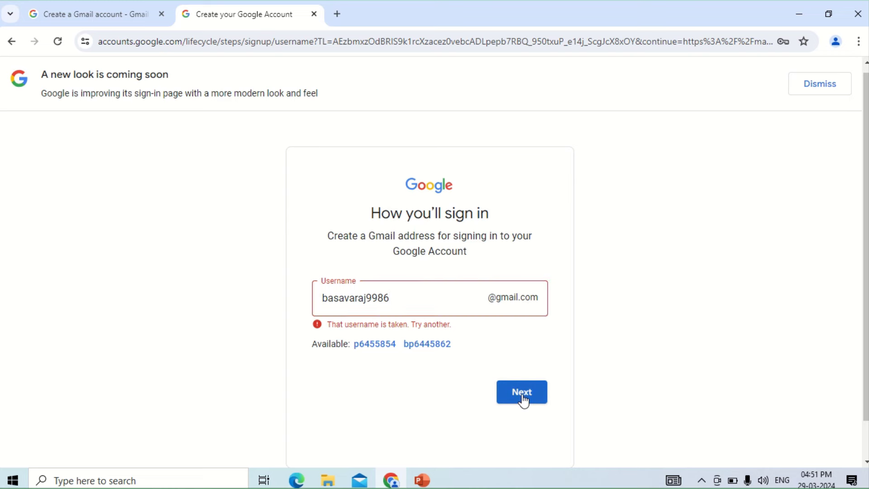
{"action": "left_click", "coordinate": [522, 396]}
Try the username with endings 11 and then 123, submitting each attempt.
{"action": "left_click", "coordinate": [402, 296]}
{"action": "key", "text": "BackSpace"}
{"action": "key", "text": "BackSpace"}
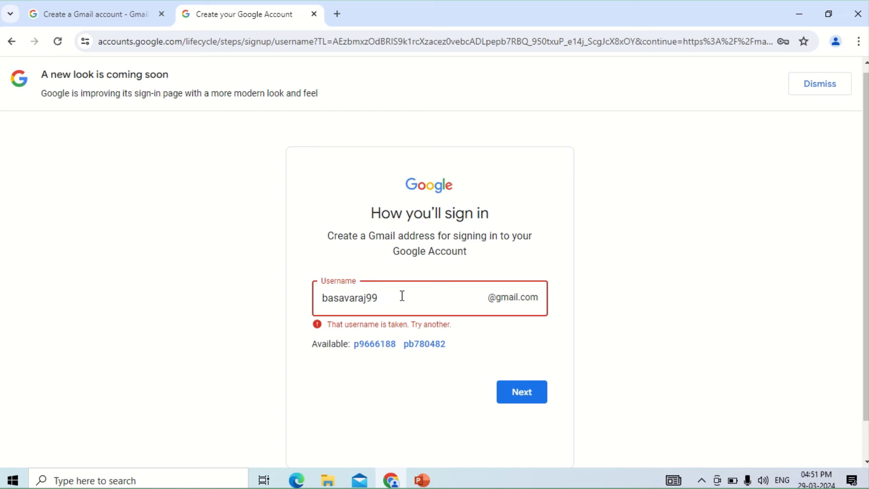
{"action": "type", "text": "11"}
{"action": "left_click", "coordinate": [510, 393]}
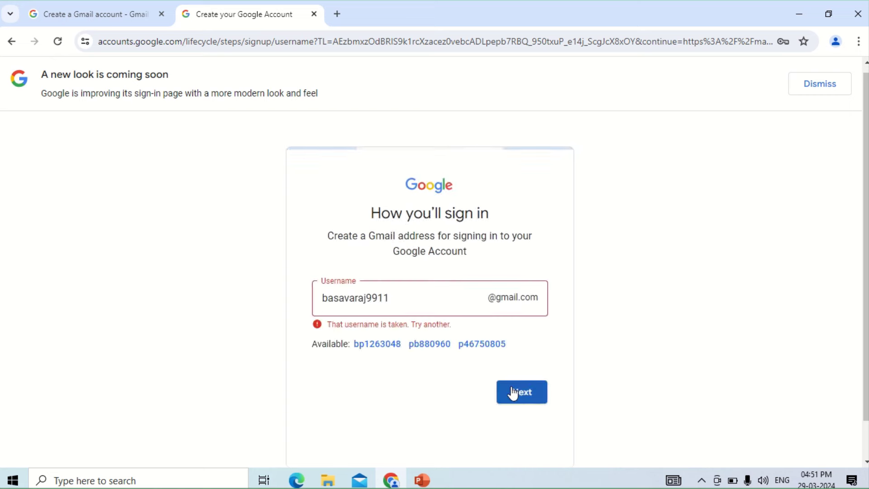
{"action": "left_click", "coordinate": [413, 293]}
{"action": "key", "text": "BackSpace"}
{"action": "key", "text": "BackSpace"}
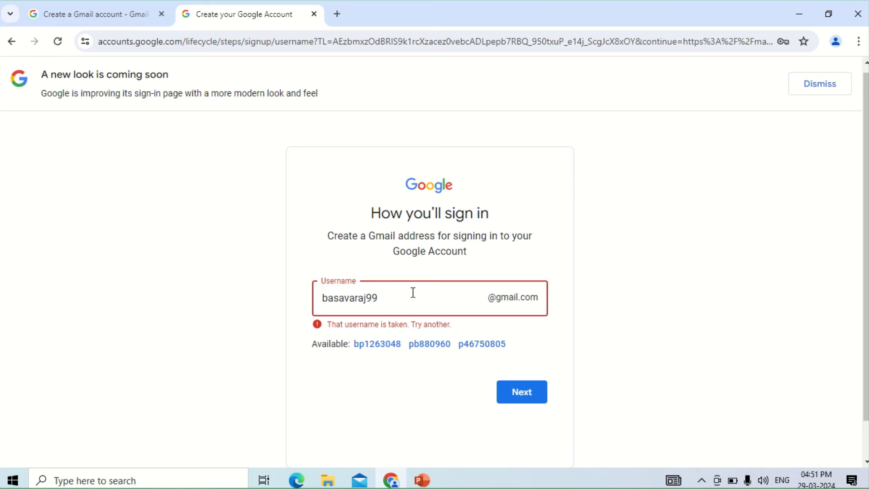
{"action": "type", "text": "123"}
{"action": "left_click", "coordinate": [519, 392]}
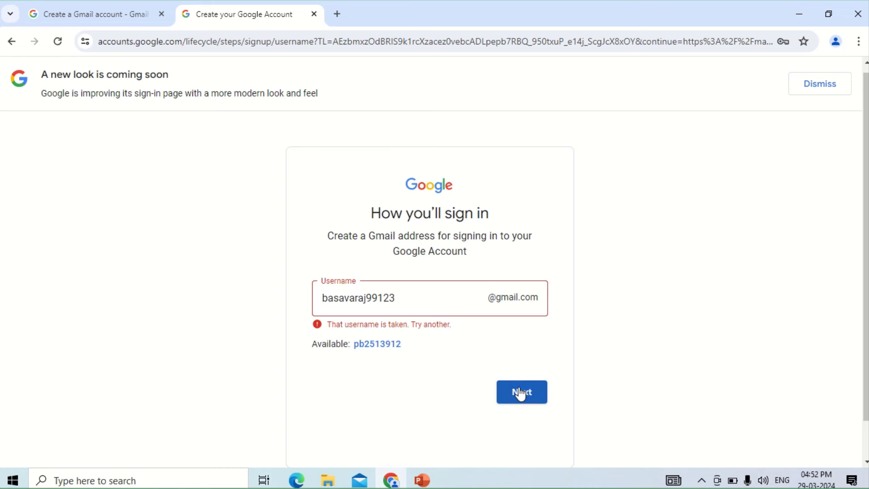
Submit a username variation ending in '_9986'.
{"action": "left_click", "coordinate": [423, 296]}
{"action": "key", "text": "BackSpace"}
{"action": "key", "text": "BackSpace"}
{"action": "key", "text": "BackSpace"}
{"action": "key", "text": "BackSpace"}
{"action": "key", "text": "BackSpace"}
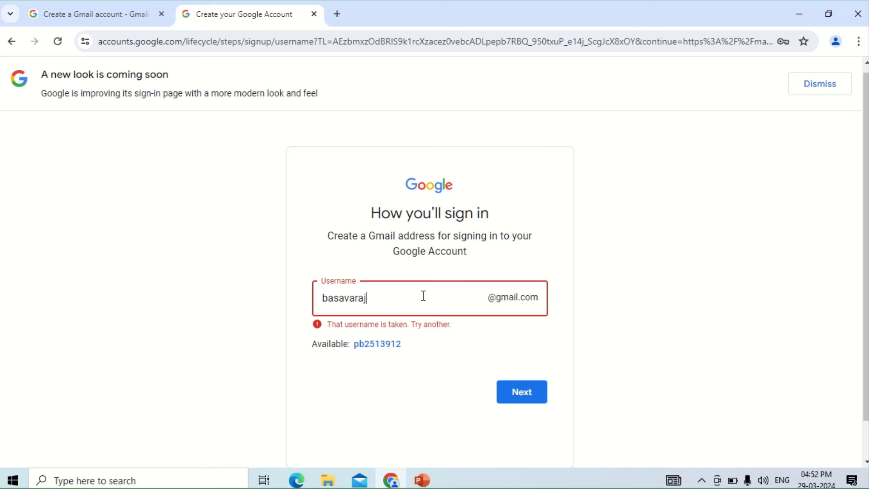
{"action": "type", "text": "_9986"}
{"action": "left_click", "coordinate": [520, 392]}
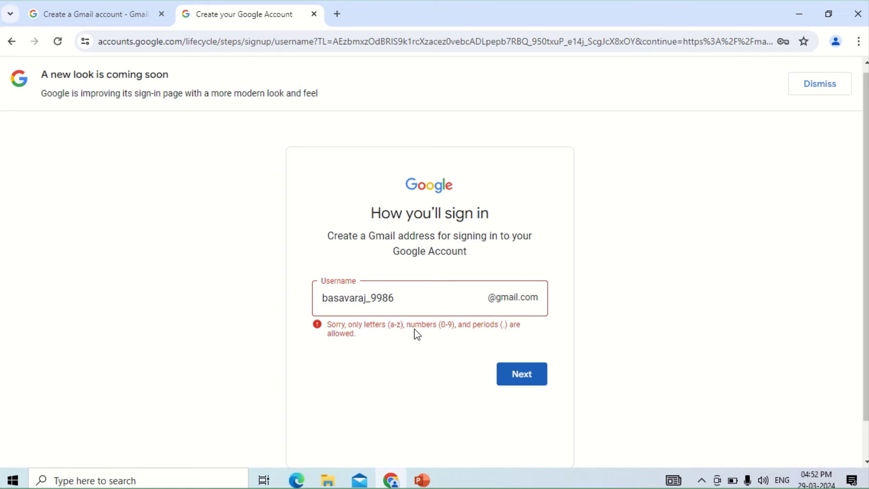
Remove the underscore and adjust the digits with 8699 and 19 until the username is accepted.
{"action": "left_click", "coordinate": [414, 298]}
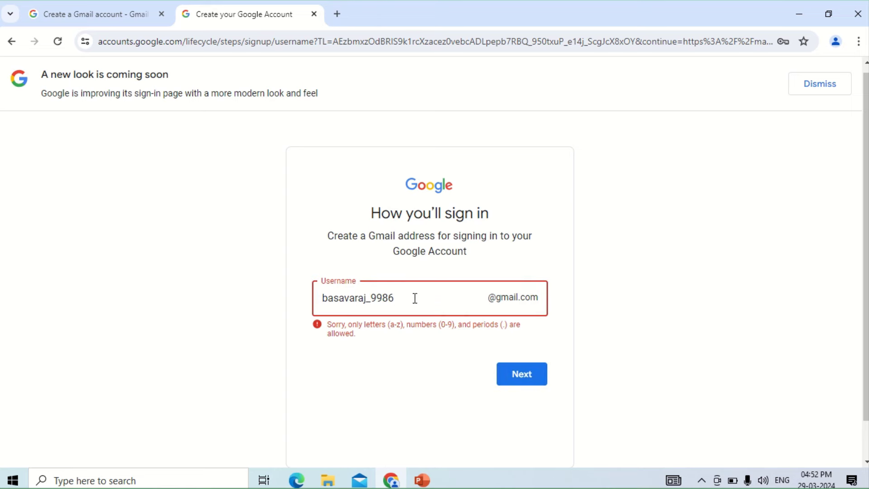
{"action": "key", "text": "Left"}
{"action": "key", "text": "Left"}
{"action": "key", "text": "Left"}
{"action": "key", "text": "BackSpace"}
{"action": "key", "text": "BackSpace"}
{"action": "key", "text": "BackSpace"}
{"action": "key", "text": "BackSpace"}
{"action": "key", "text": "BackSpace"}
{"action": "type", "text": "8699"}
{"action": "left_click", "coordinate": [518, 372]}
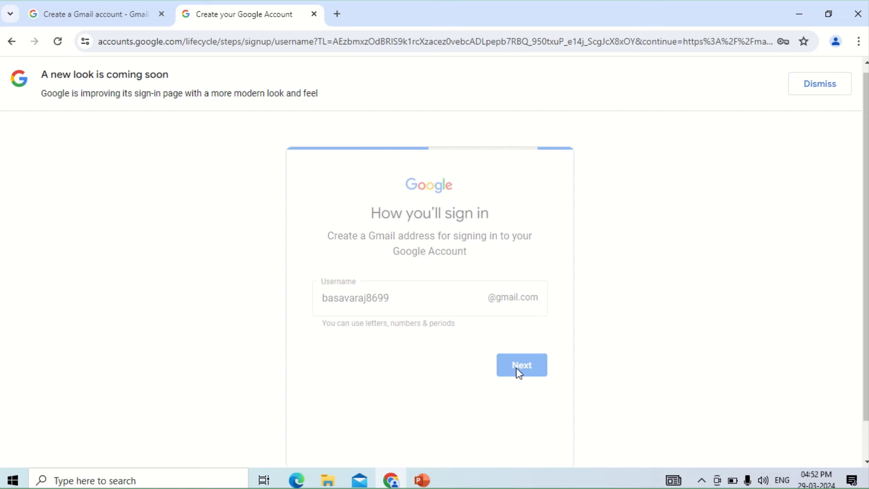
{"action": "left_click", "coordinate": [412, 298]}
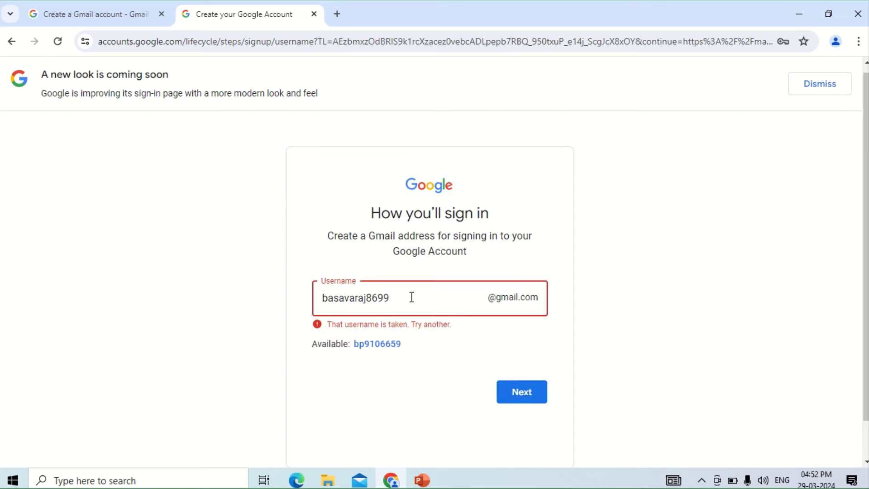
{"action": "key", "text": "Left"}
{"action": "key", "text": "Left"}
{"action": "key", "text": "Left"}
{"action": "type", "text": "19"}
{"action": "left_click", "coordinate": [524, 395]}
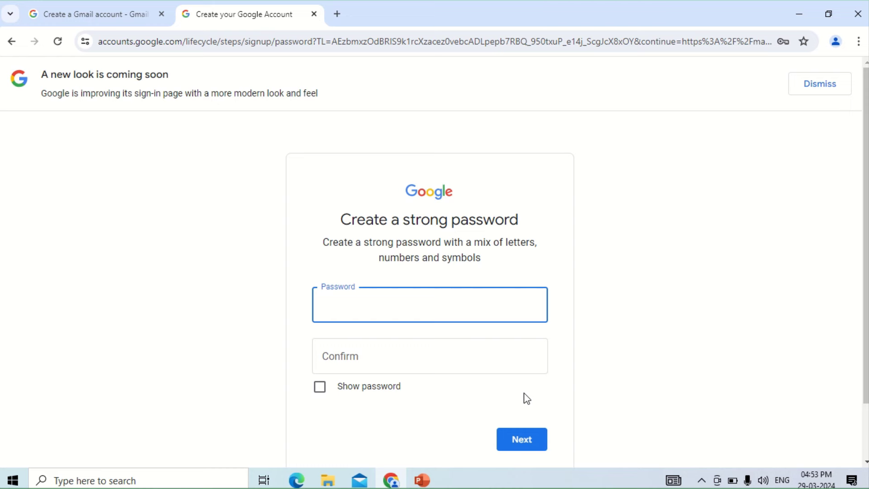
Highlight the password advice text and dismiss the saved-password suggestions.
{"action": "left_click", "coordinate": [325, 248]}
{"action": "left_click_drag", "start_coordinate": [323, 245], "coordinate": [490, 268]}
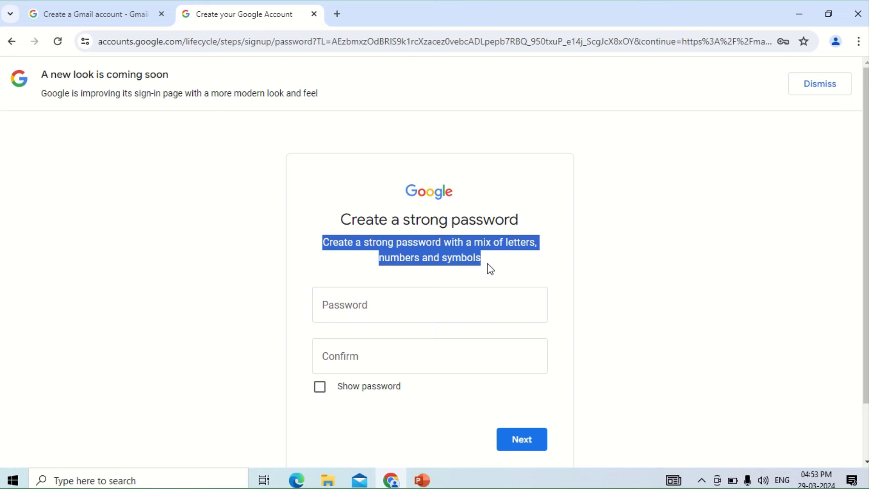
{"action": "left_click", "coordinate": [386, 314]}
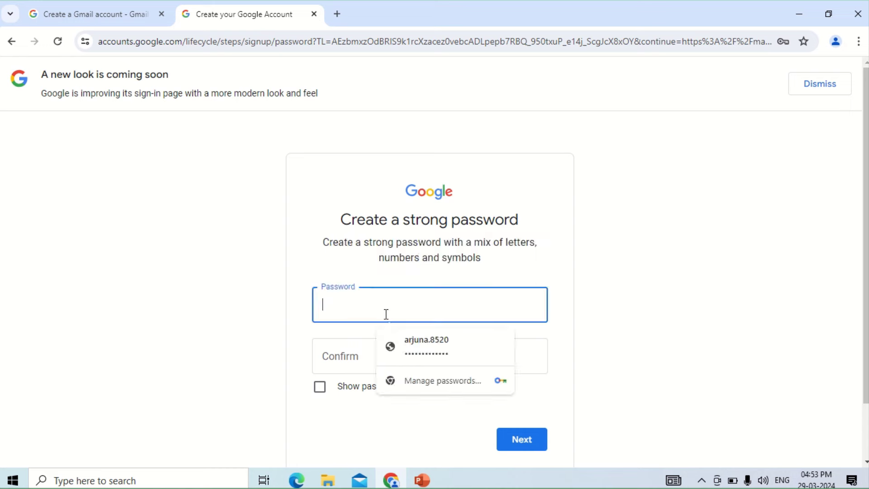
{"action": "left_click", "coordinate": [393, 271]}
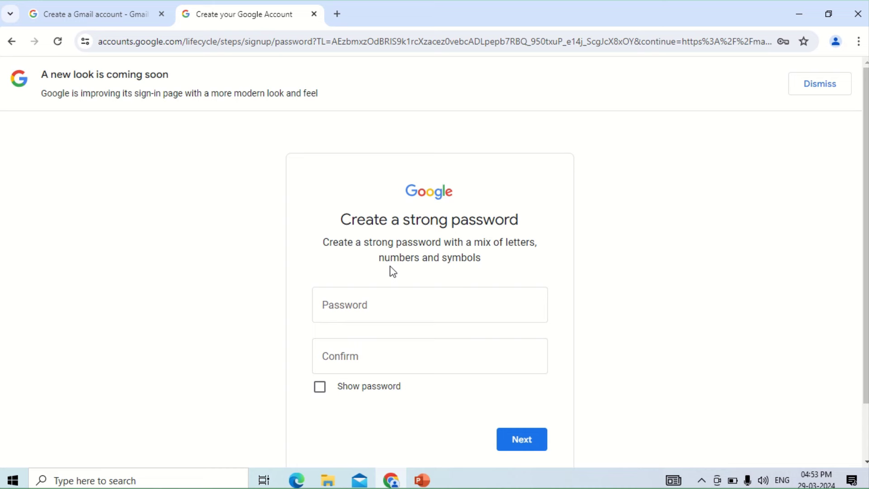
Enter a password and its confirmation, then submit the pair.
{"action": "left_click", "coordinate": [339, 313]}
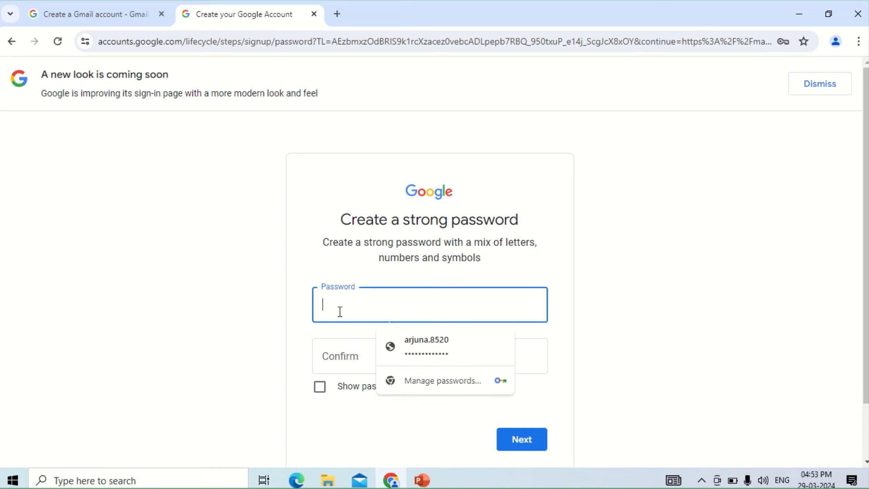
{"action": "type", "text": "•••"}
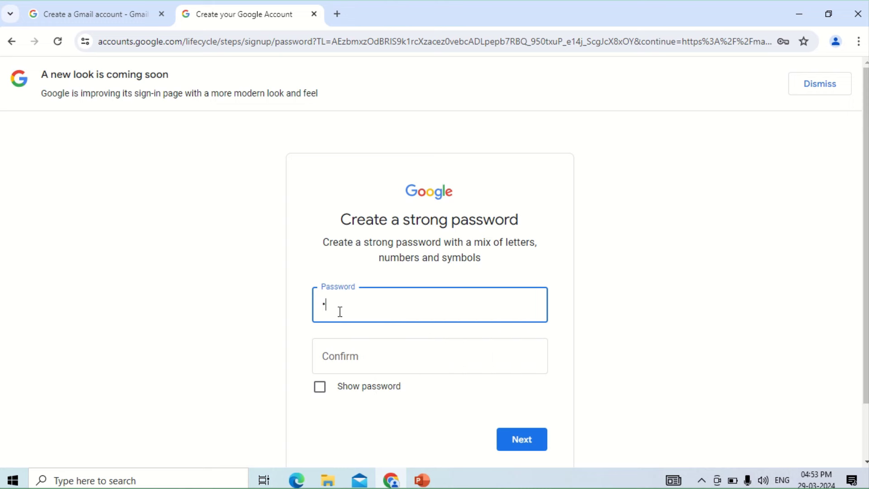
{"action": "type", "text": "••••••"}
{"action": "left_click", "coordinate": [335, 356]}
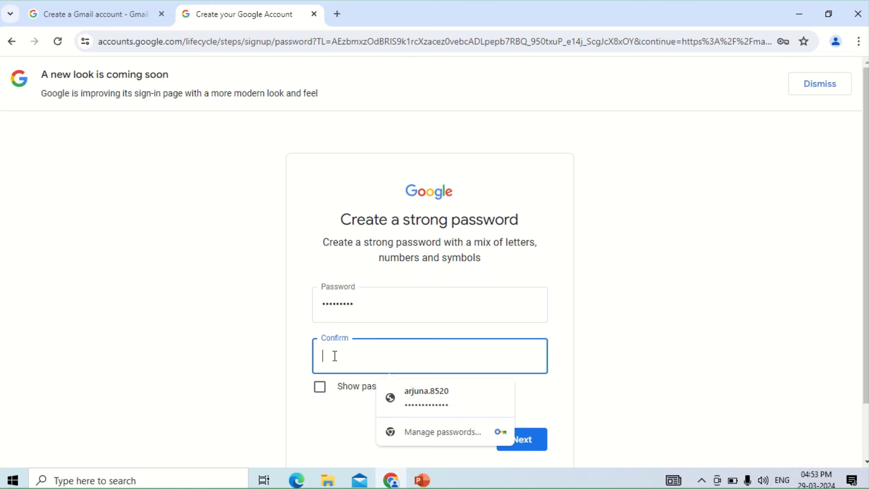
{"action": "type", "text": "••"}
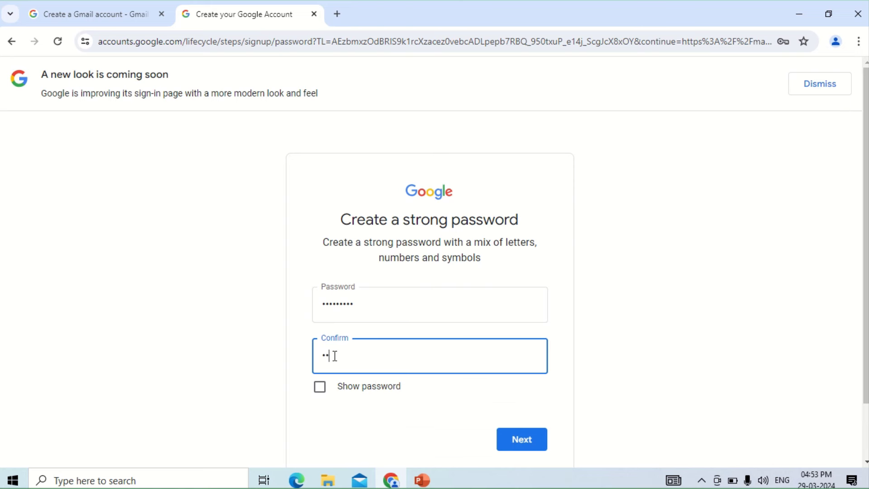
{"action": "type", "text": "••••••••"}
{"action": "left_click", "coordinate": [520, 441]}
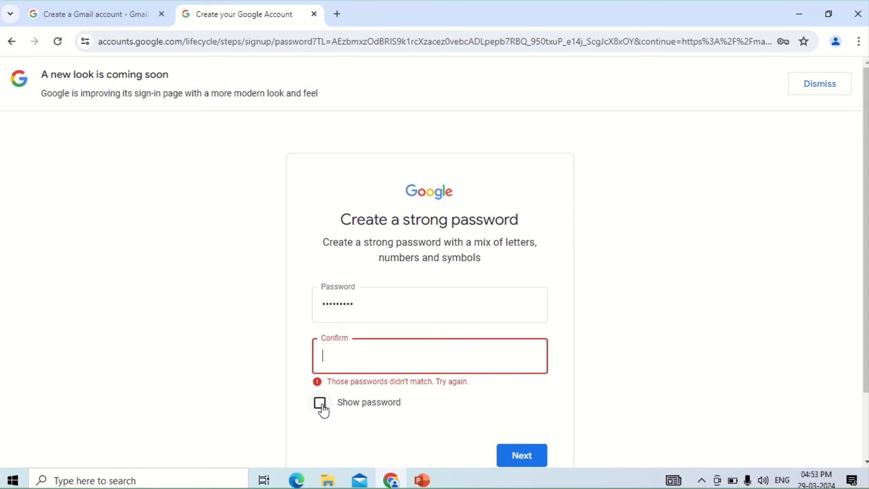
Retype the password and a matching confirmation, then submit them.
{"action": "left_click", "coordinate": [354, 304]}
{"action": "key", "text": "BackSpace"}
{"action": "key", "text": "BackSpace"}
{"action": "key", "text": "BackSpace"}
{"action": "key", "text": "BackSpace"}
{"action": "key", "text": "BackSpace"}
{"action": "key", "text": "BackSpace"}
{"action": "key", "text": "BackSpace"}
{"action": "key", "text": "BackSpace"}
{"action": "key", "text": "BackSpace"}
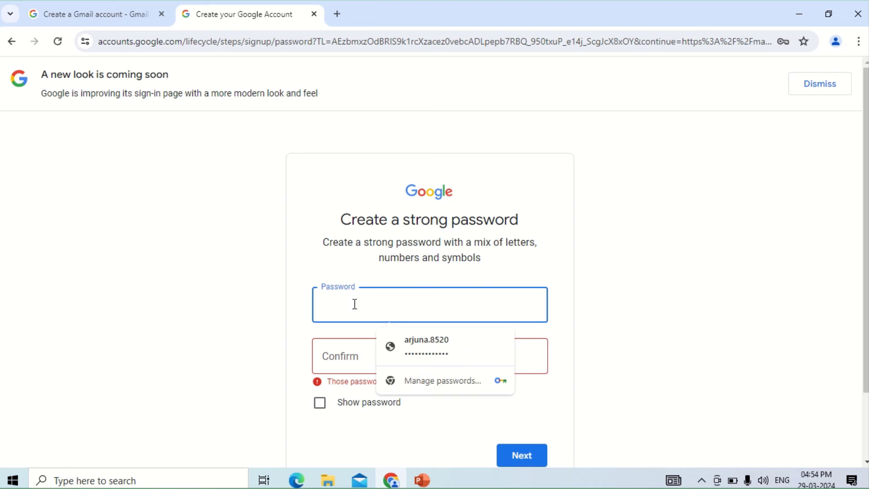
{"action": "type", "text": "****"}
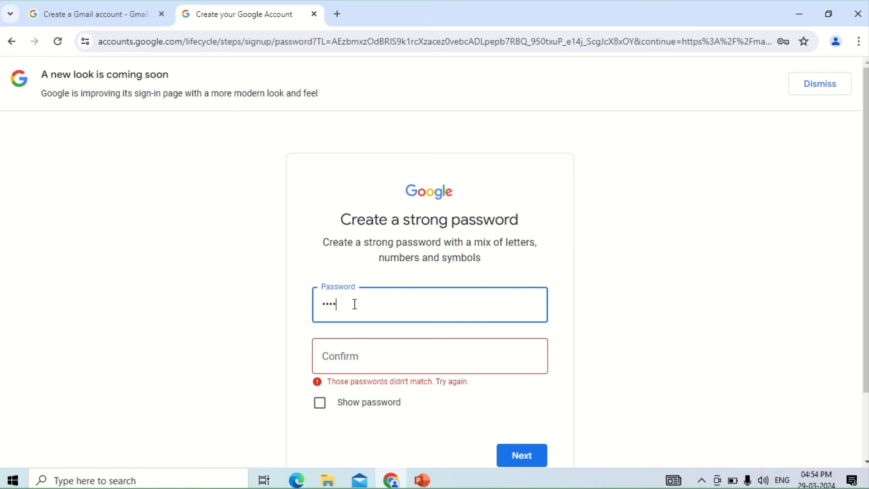
{"action": "type", "text": "*******"}
{"action": "left_click", "coordinate": [336, 364]}
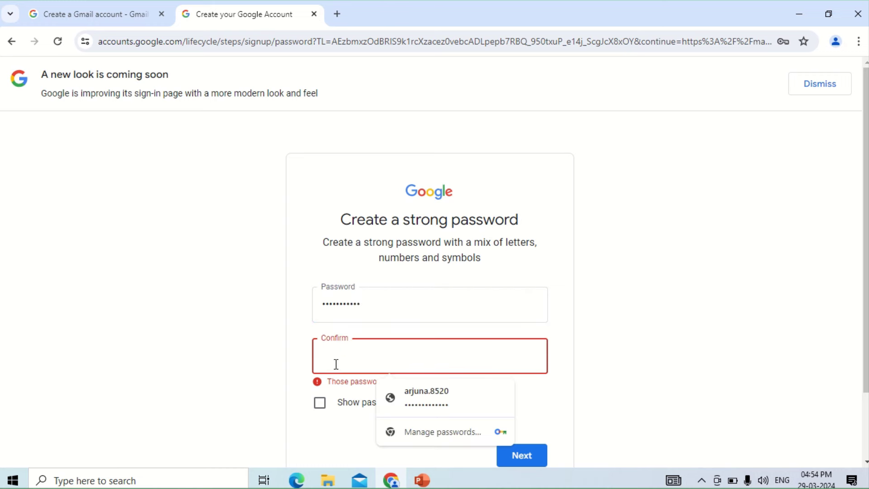
{"action": "type", "text": "****"}
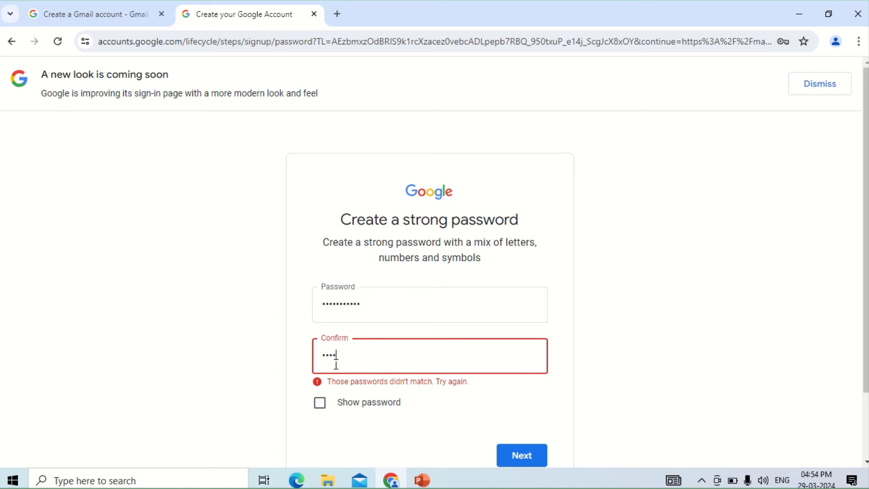
{"action": "type", "text": "*******"}
{"action": "left_click", "coordinate": [533, 455]}
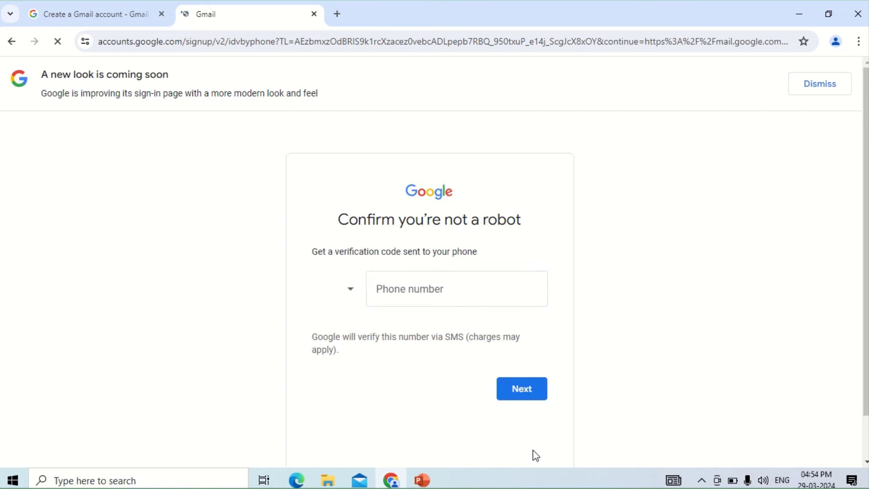
Enter the mobile phone number, request a texted code, and submit the 6-digit verification code.
{"action": "left_click", "coordinate": [441, 293]}
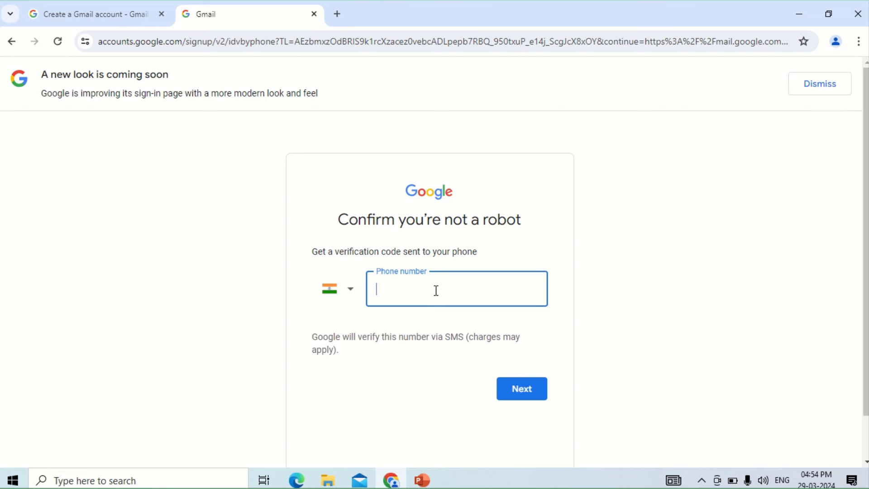
{"action": "left_click", "coordinate": [509, 392]}
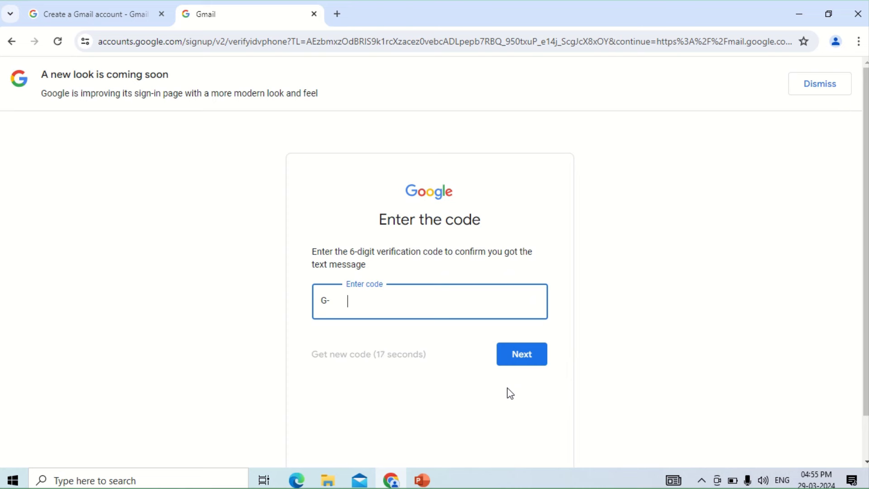
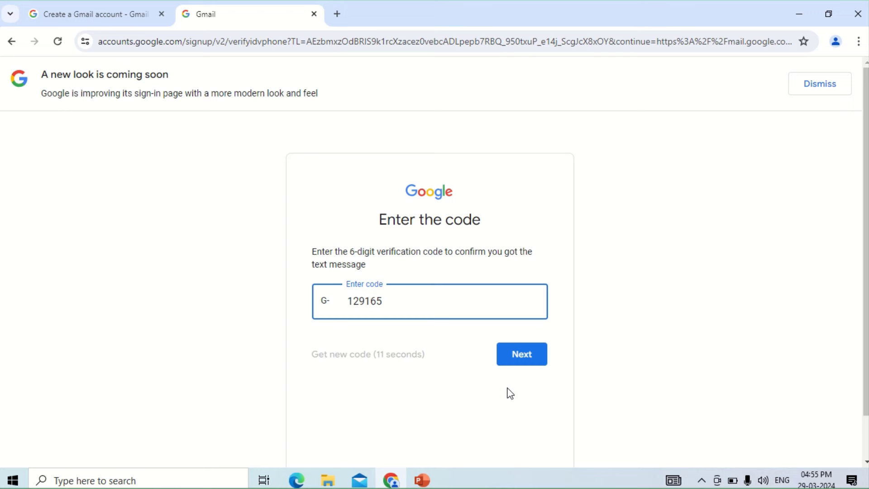
{"action": "left_click", "coordinate": [524, 360]}
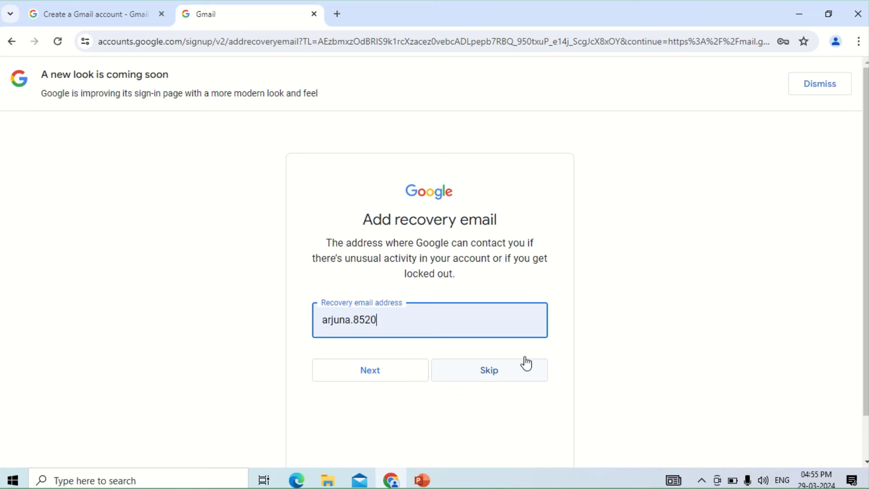
Clear the suggested recovery email address and skip adding a recovery email.
{"action": "left_click", "coordinate": [403, 324]}
{"action": "key", "text": "BackSpace"}
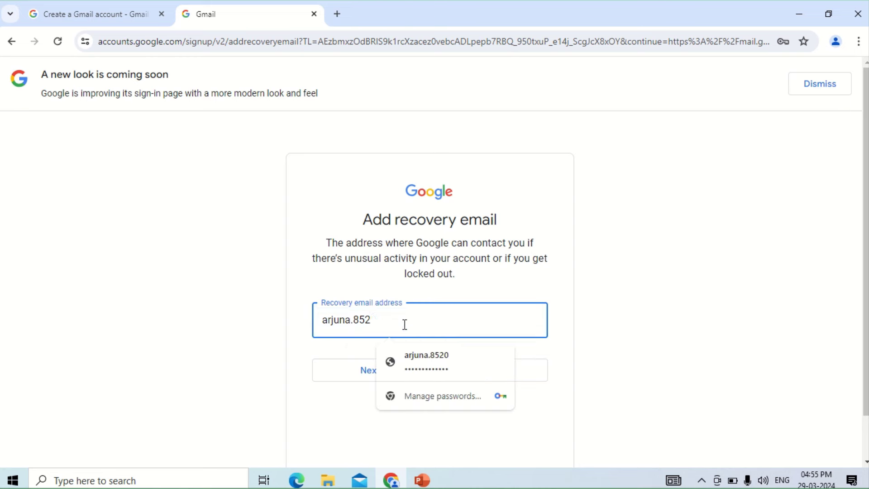
{"action": "key", "text": "BackSpace"}
{"action": "key", "text": "BackSpace"}
{"action": "key", "text": "BackSpace"}
{"action": "key", "text": "BackSpace"}
{"action": "key", "text": "BackSpace"}
{"action": "key", "text": "BackSpace"}
{"action": "key", "text": "BackSpace"}
{"action": "key", "text": "BackSpace"}
{"action": "key", "text": "BackSpace"}
{"action": "key", "text": "BackSpace"}
{"action": "left_click", "coordinate": [301, 373]}
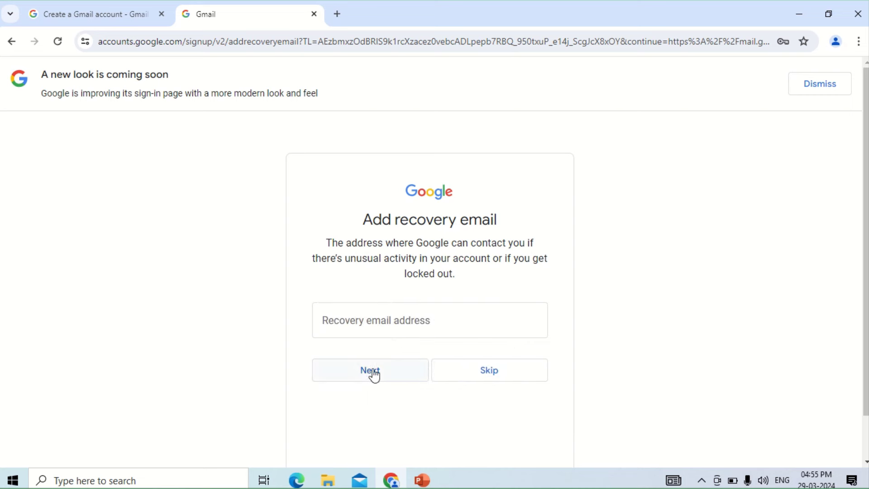
{"action": "left_click", "coordinate": [468, 379]}
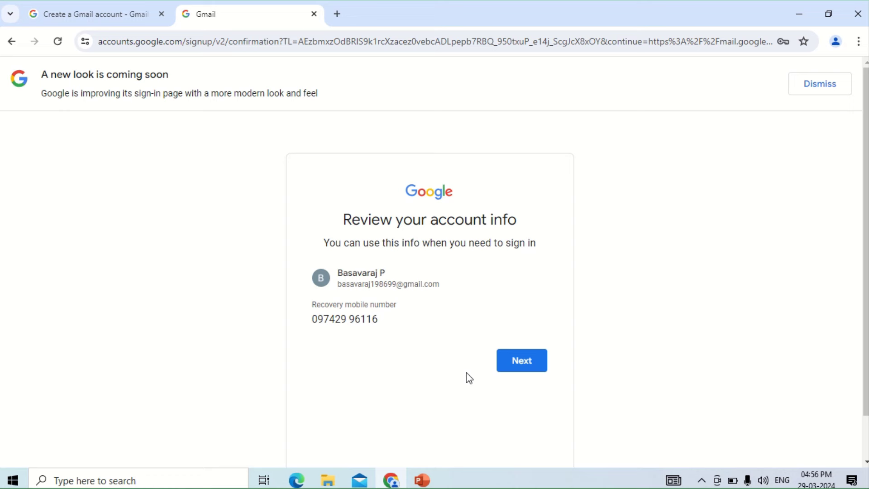
Confirm the reviewed account info and agree to Google's Privacy and Terms.
{"action": "left_click", "coordinate": [535, 362]}
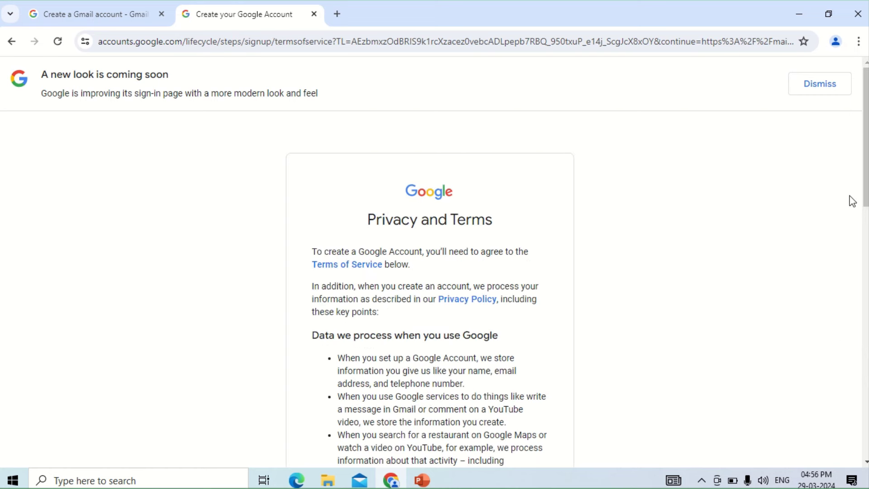
{"action": "left_click_drag", "start_coordinate": [866, 202], "coordinate": [866, 451]}
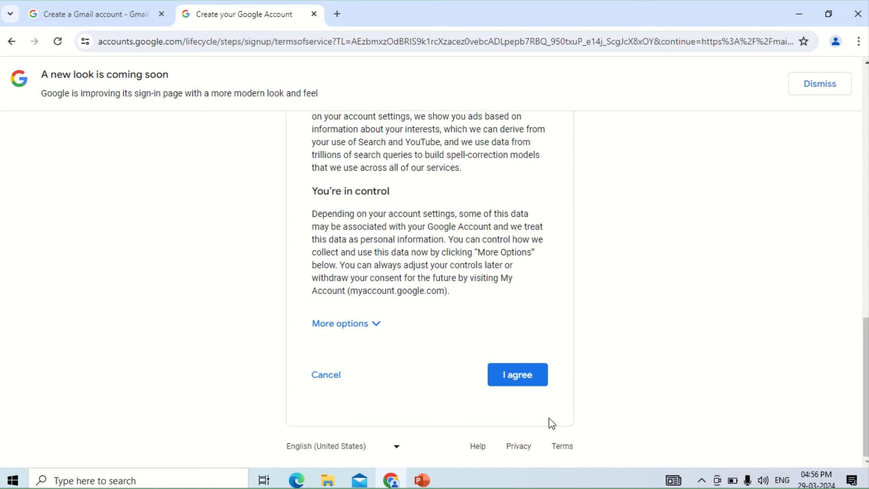
{"action": "left_click", "coordinate": [516, 382]}
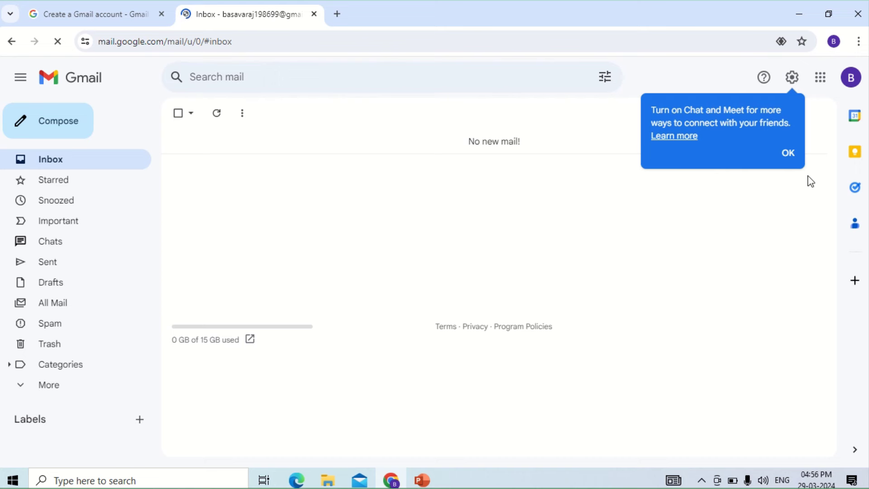
Dismiss the Chat and Meet tip, then check the empty Sent folder and the Inbox.
{"action": "left_click", "coordinate": [788, 154]}
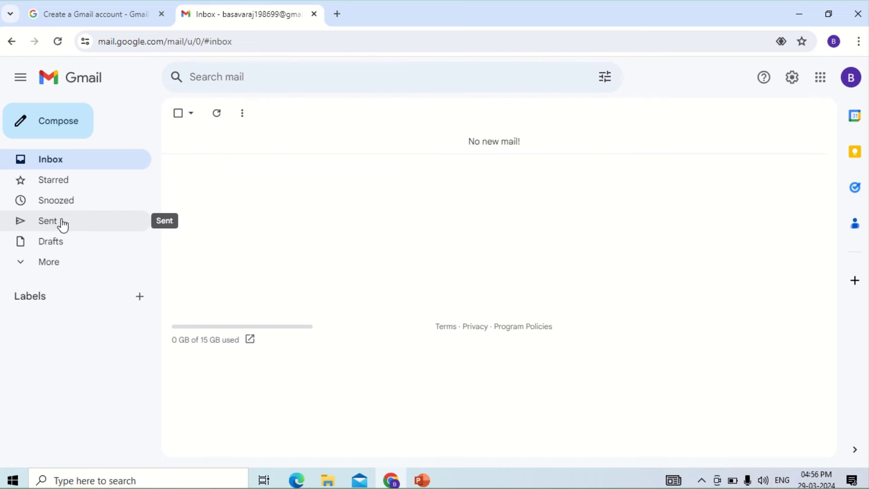
{"action": "left_click", "coordinate": [62, 222]}
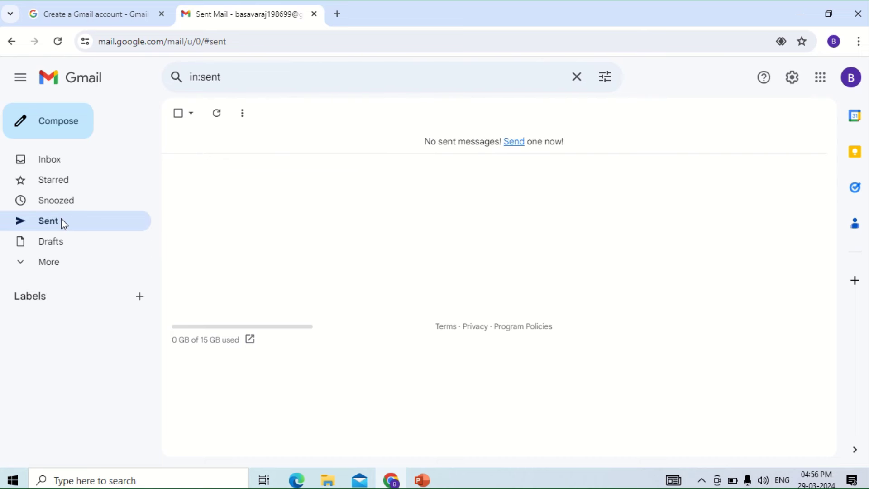
{"action": "left_click", "coordinate": [60, 165]}
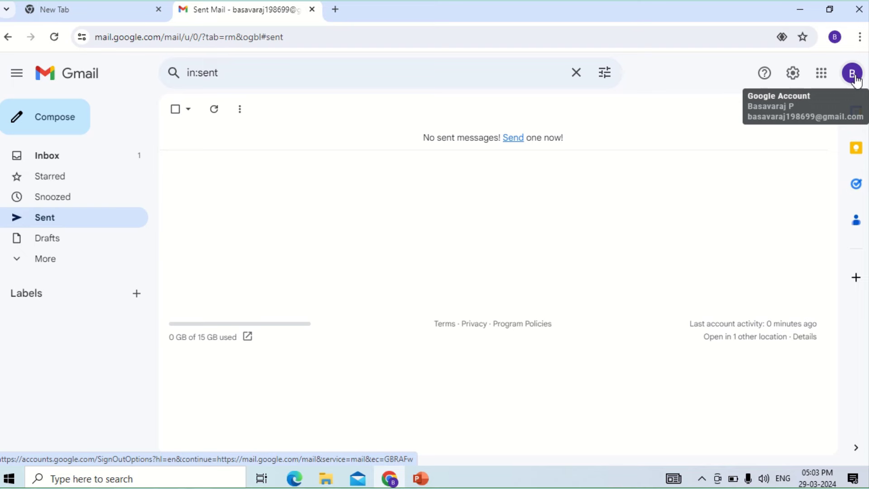
Sign out of the new Gmail account from the profile avatar menu.
{"action": "left_click", "coordinate": [854, 79]}
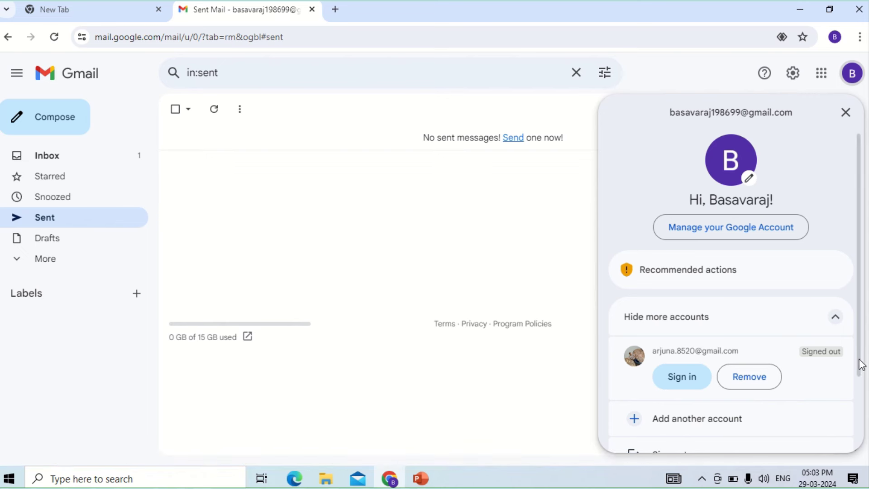
{"action": "left_click_drag", "start_coordinate": [860, 361], "coordinate": [858, 423]}
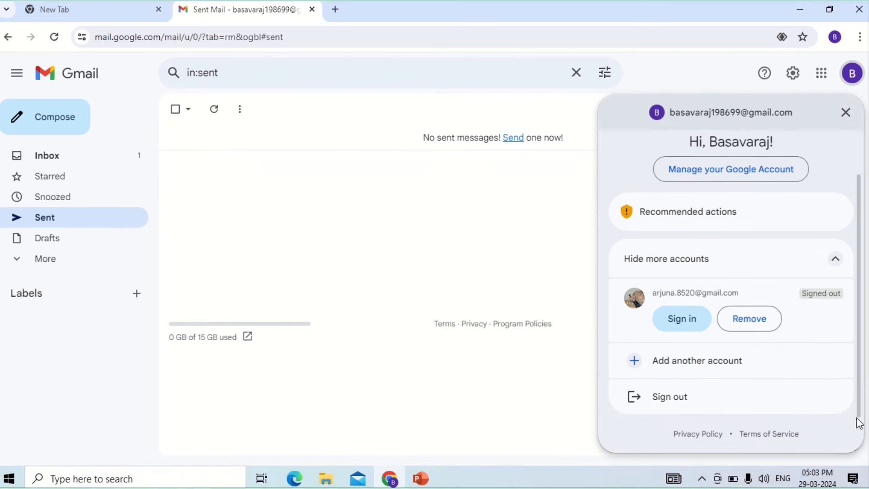
{"action": "left_click", "coordinate": [677, 405]}
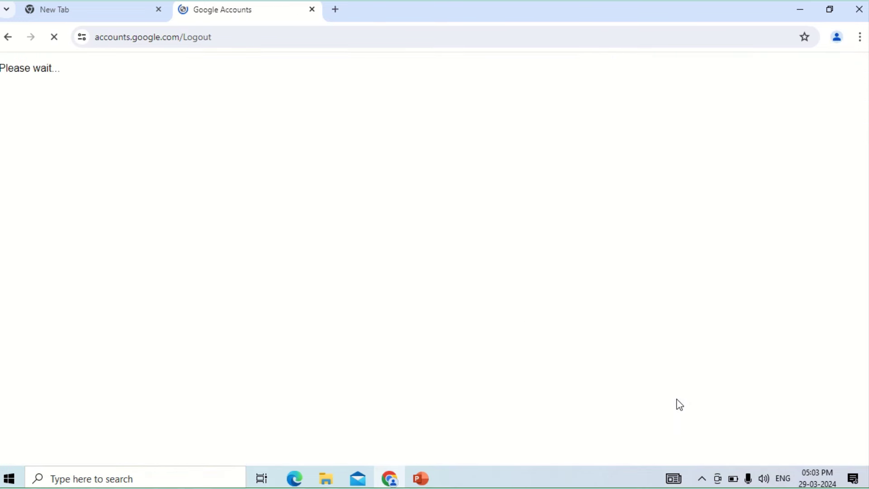